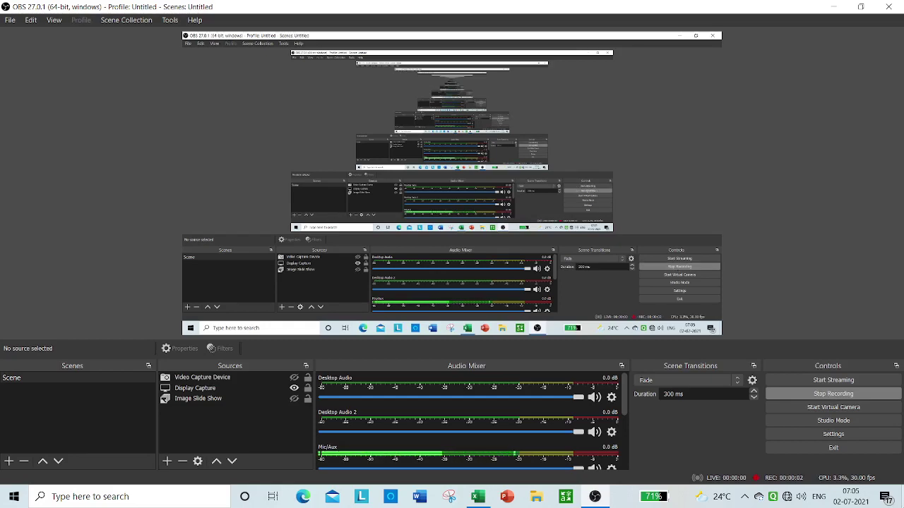
Minimize the OBS recorder and open the 'Book1 for presentation' workbook from the desktop
right_click(727, 498)
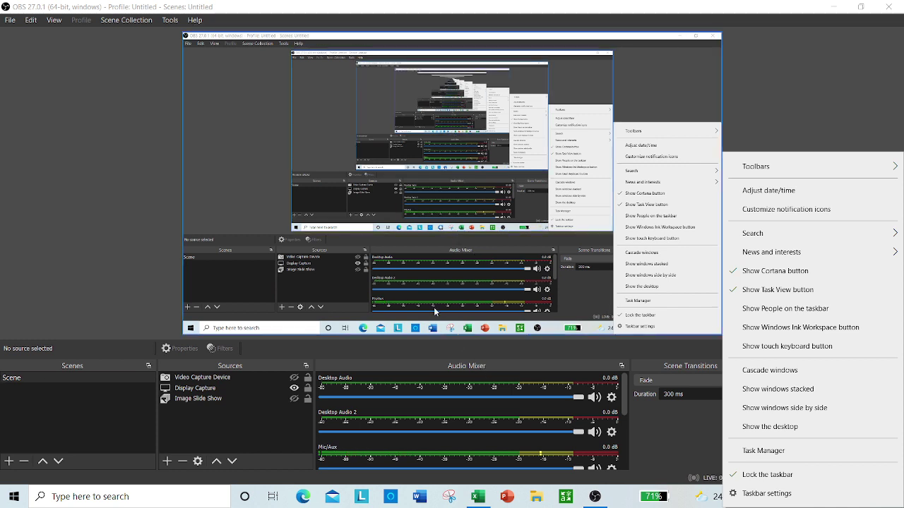
left_click(797, 90)
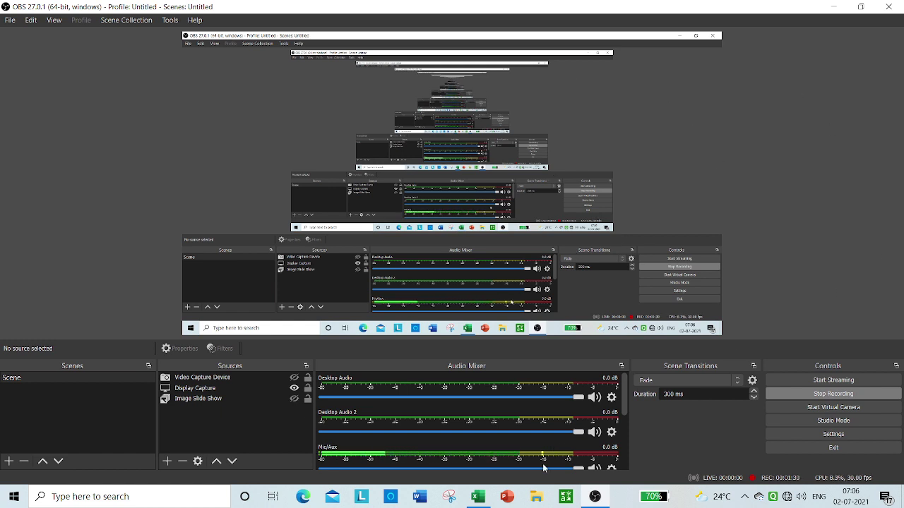
mouse_move(595, 496)
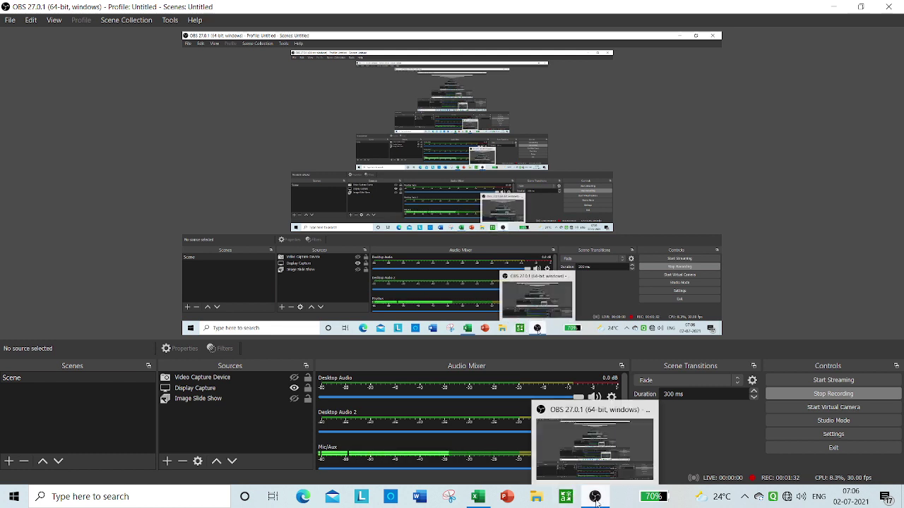
left_click(834, 8)
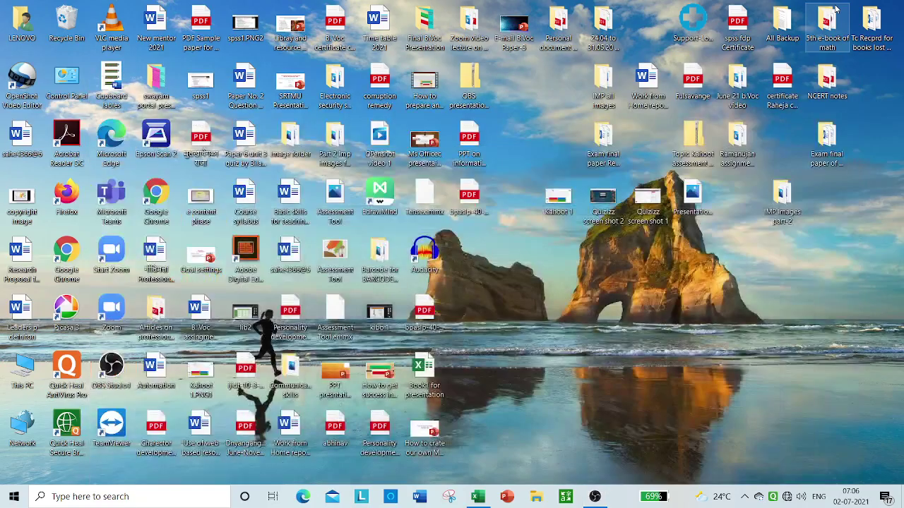
double_click(419, 365)
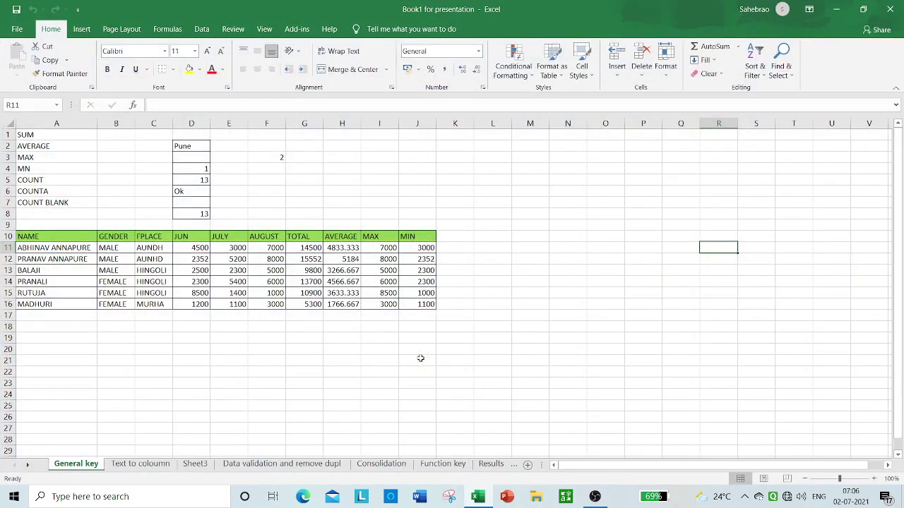
Create a new blank workbook, Book1, from the File start page
left_click(17, 29)
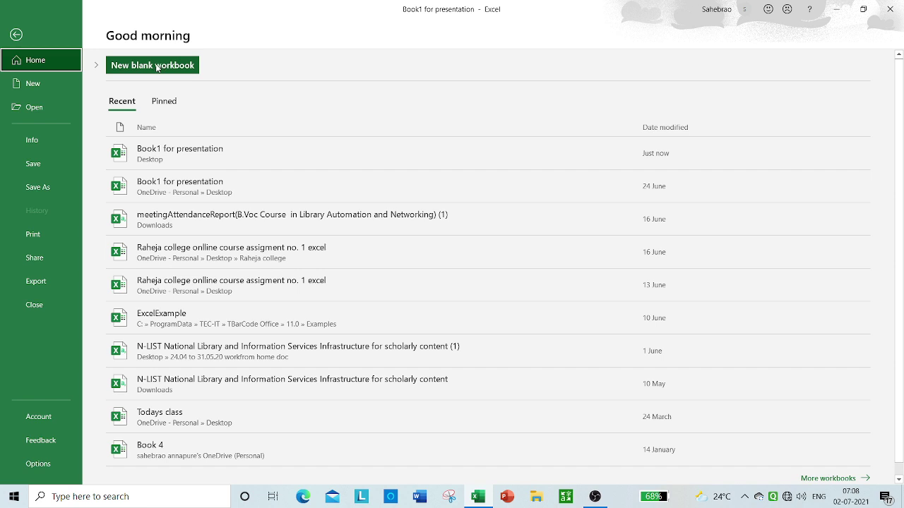
left_click(157, 67)
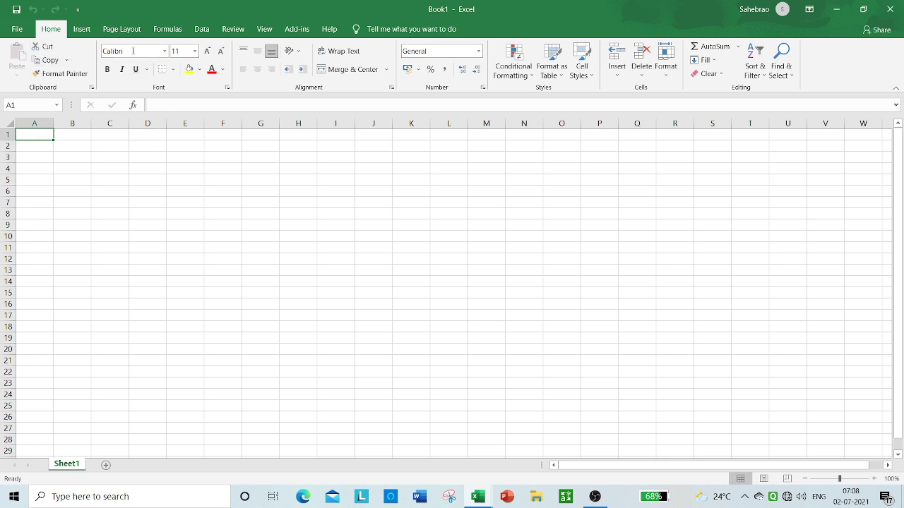
Close the empty Book1 and return to the General key sheet of 'Book1 for presentation'
left_click(889, 9)
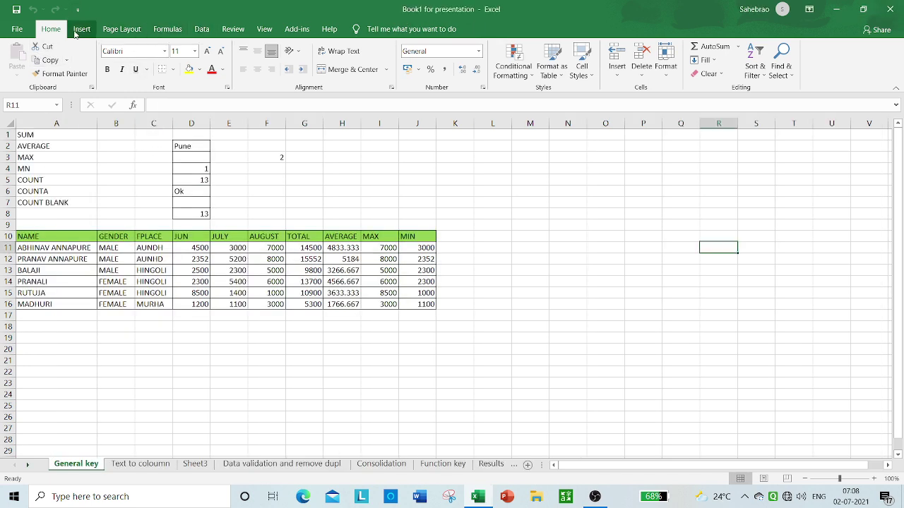
left_click(15, 36)
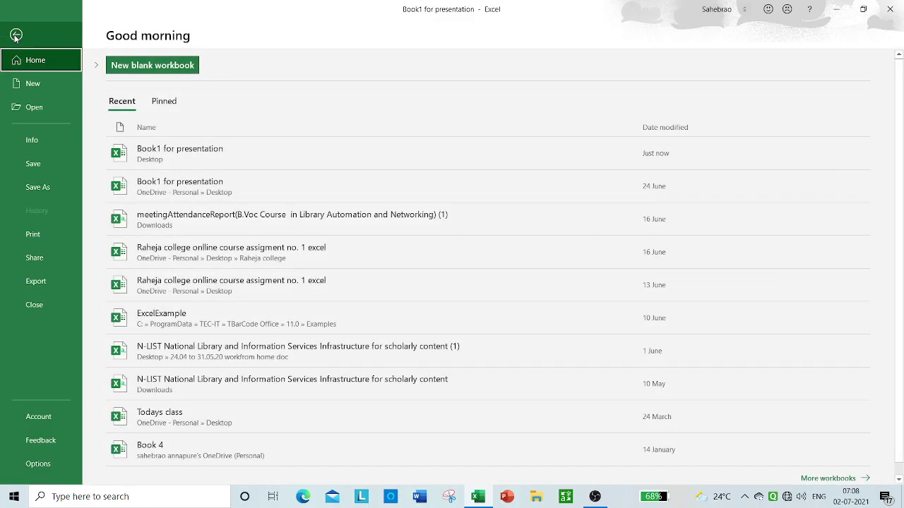
left_click(16, 36)
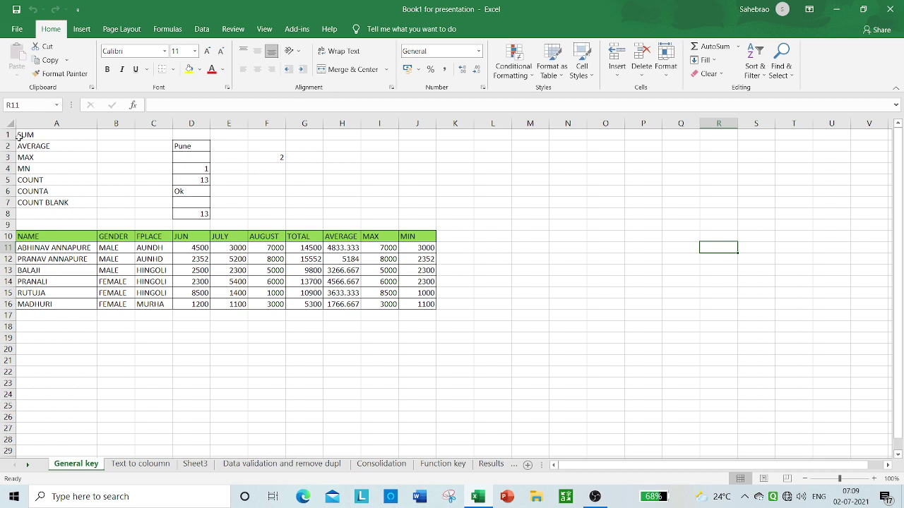
Give the labels in A1:A7 the Aparajita font at size 11
left_click_drag(23, 135, 38, 203)
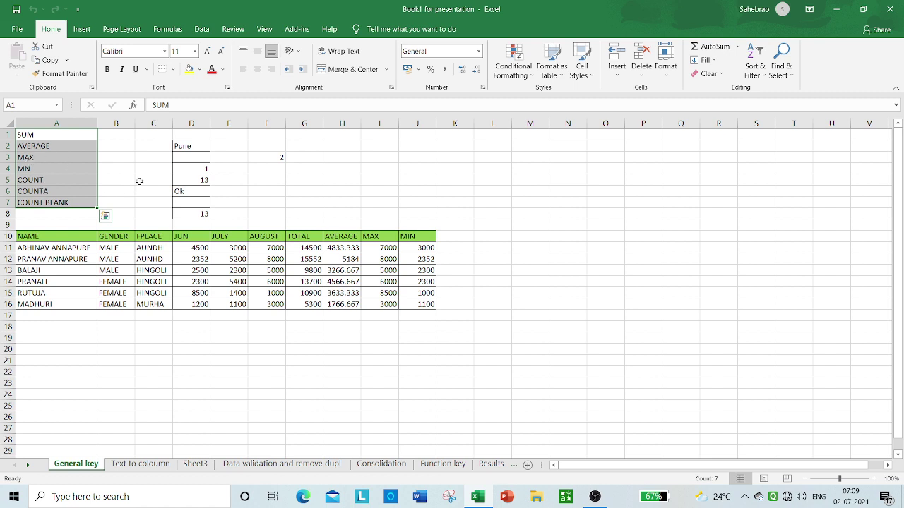
left_click(166, 53)
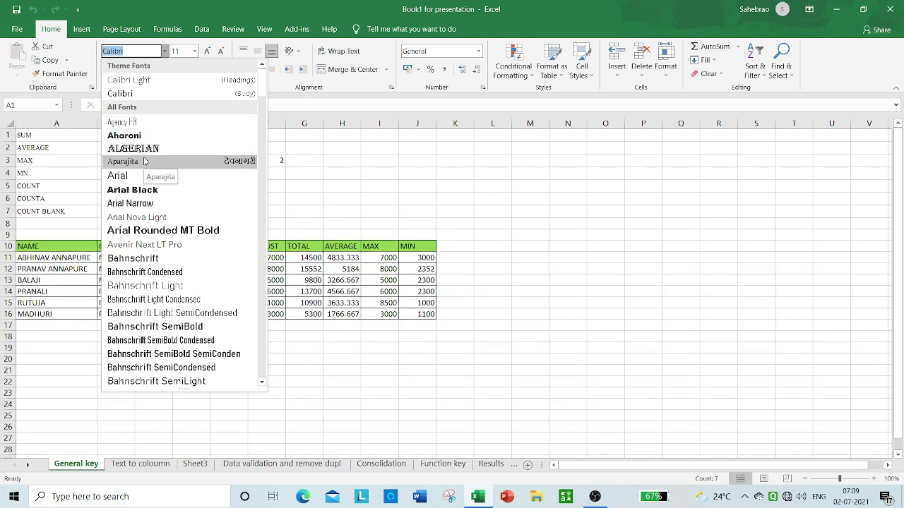
left_click(144, 160)
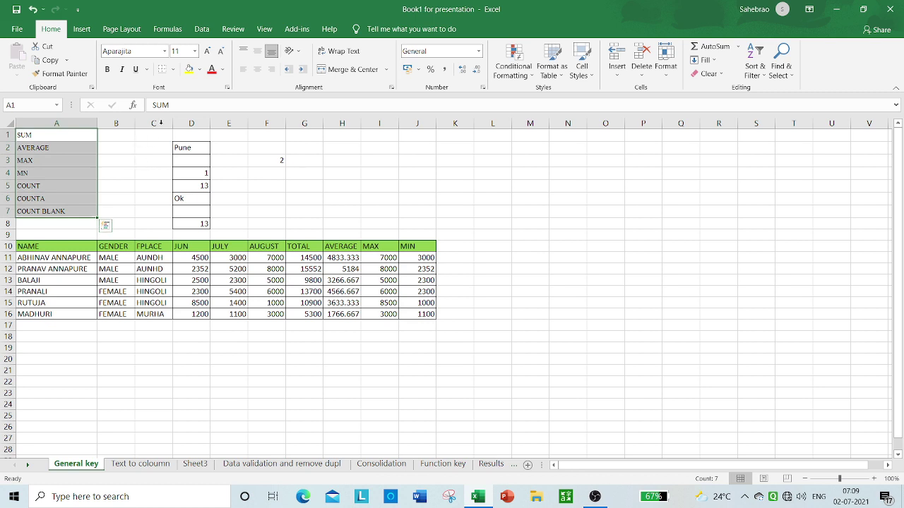
left_click(206, 53)
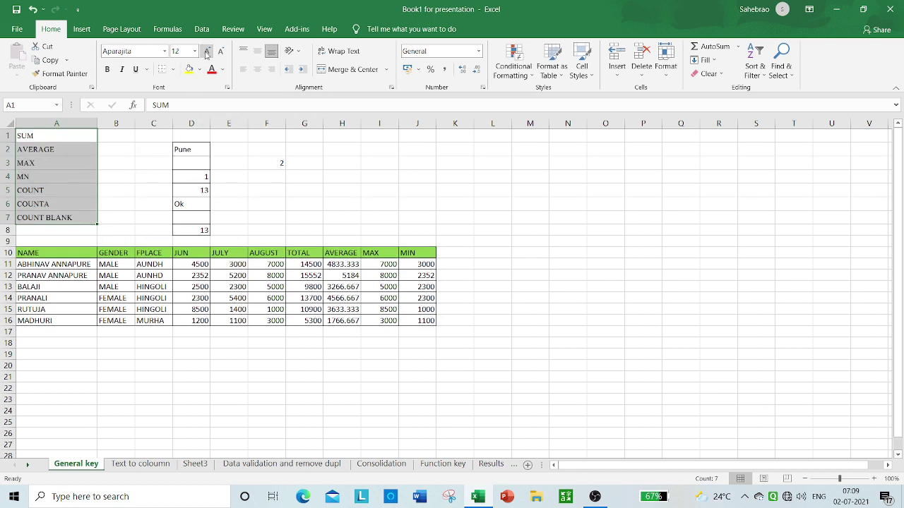
left_click(207, 54)
left_click(221, 54)
left_click(221, 53)
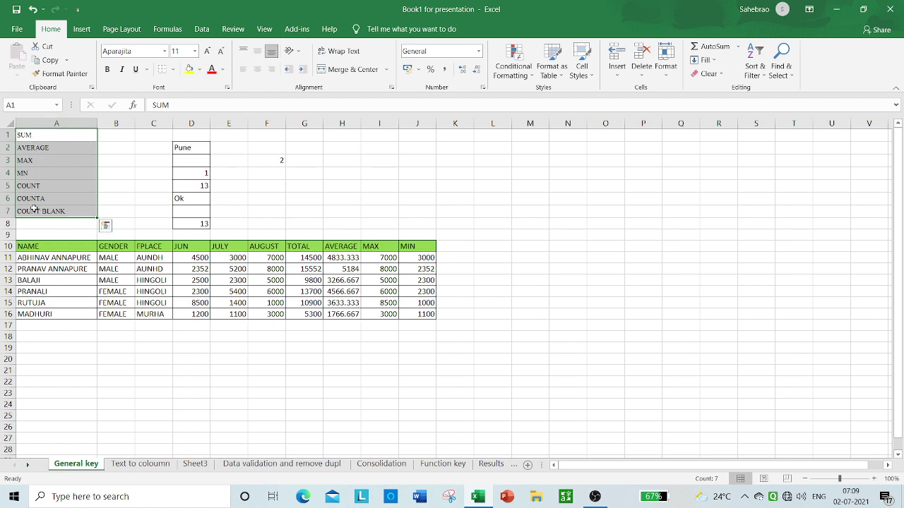
Make the A1:A7 labels bold and italic, leaving them without underline
left_click(107, 69)
left_click(121, 69)
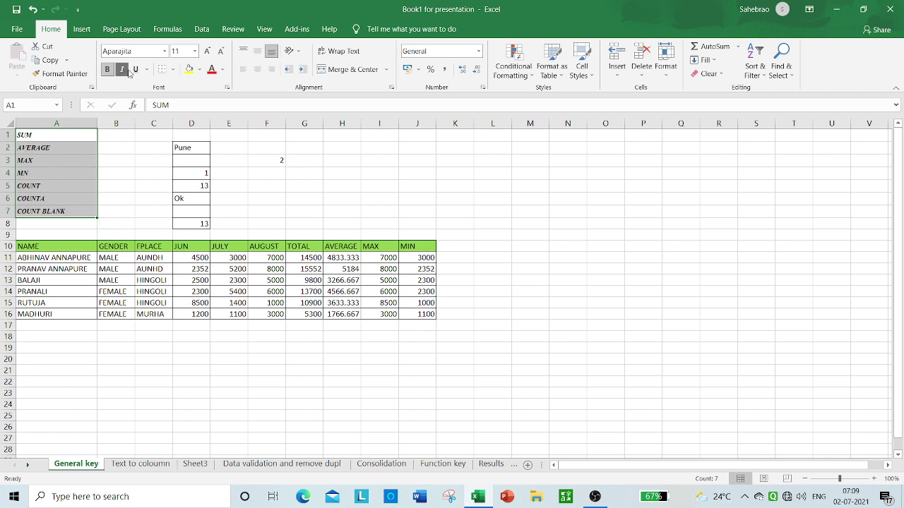
left_click(136, 71)
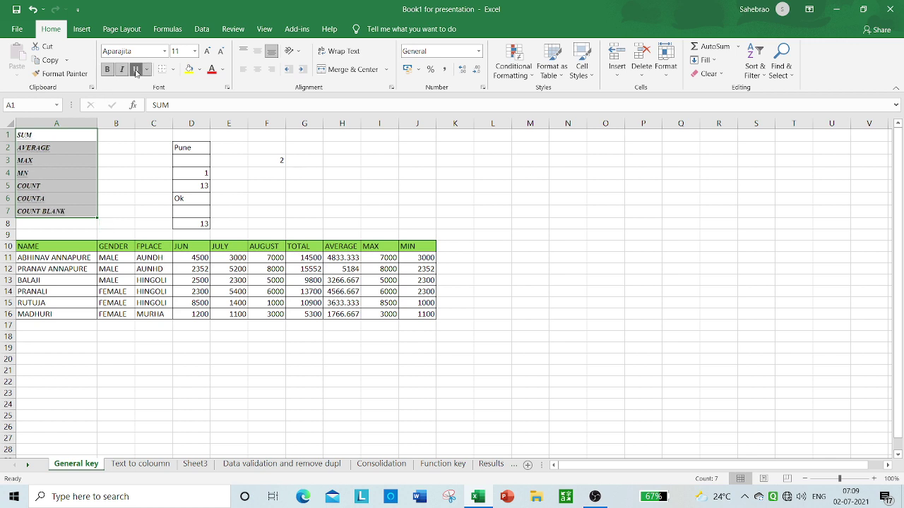
left_click(137, 71)
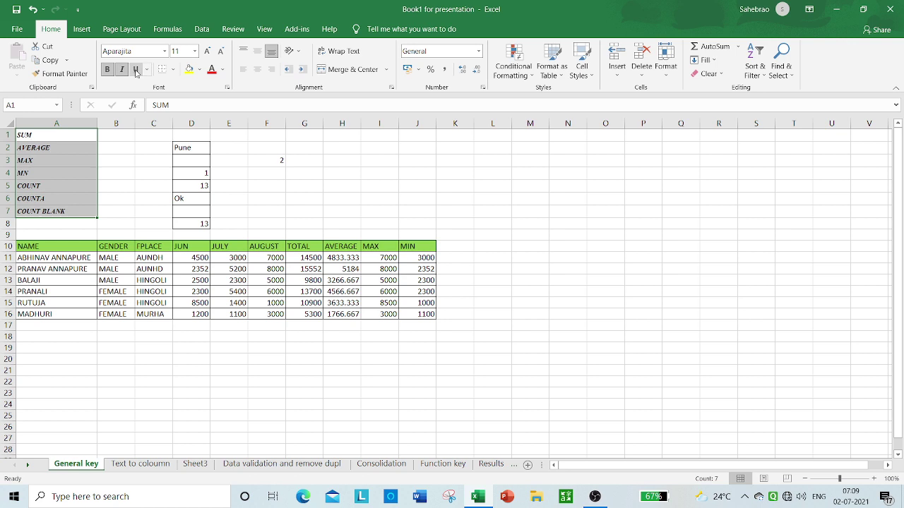
left_click(174, 70)
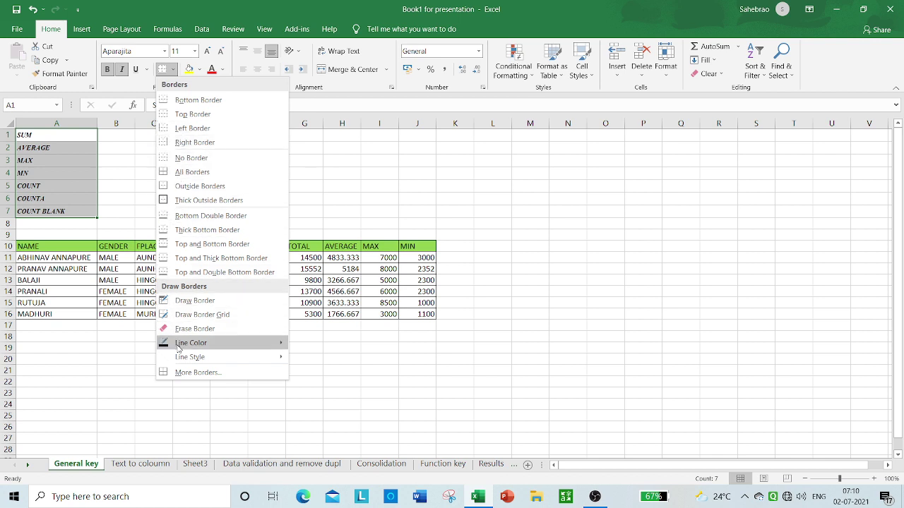
mouse_move(211, 345)
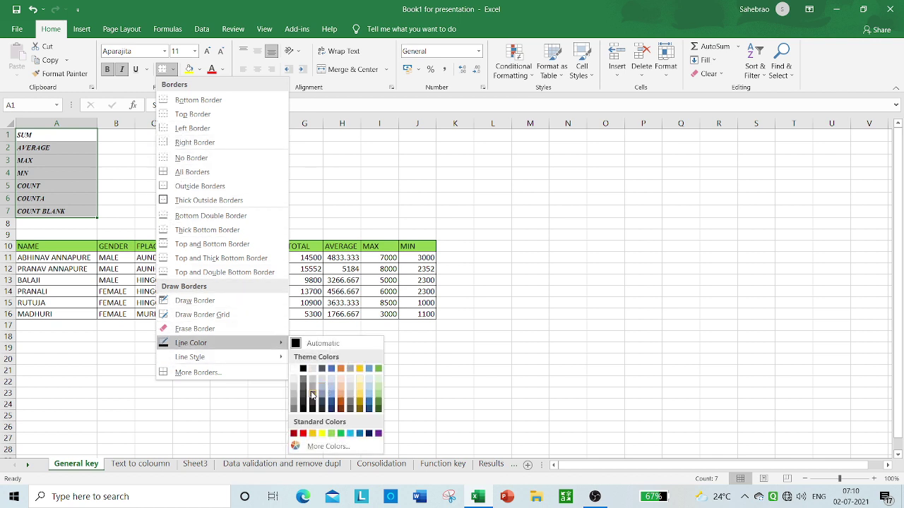
Set the border line colour to red and revert the A1:A7 labels to plain Calibri 11
left_click(303, 433)
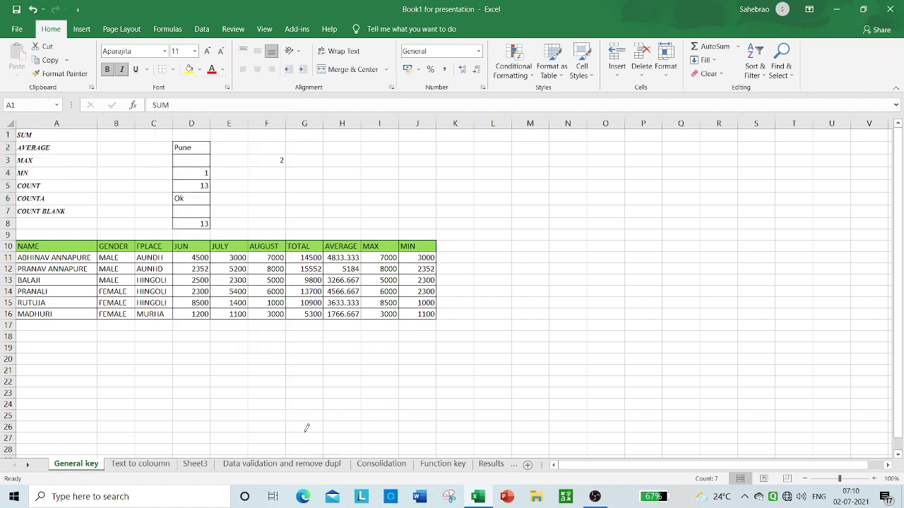
left_click(151, 244)
key("ctrl+u")
key("ctrl+u")
key("ctrl+i")
key("ctrl+b")
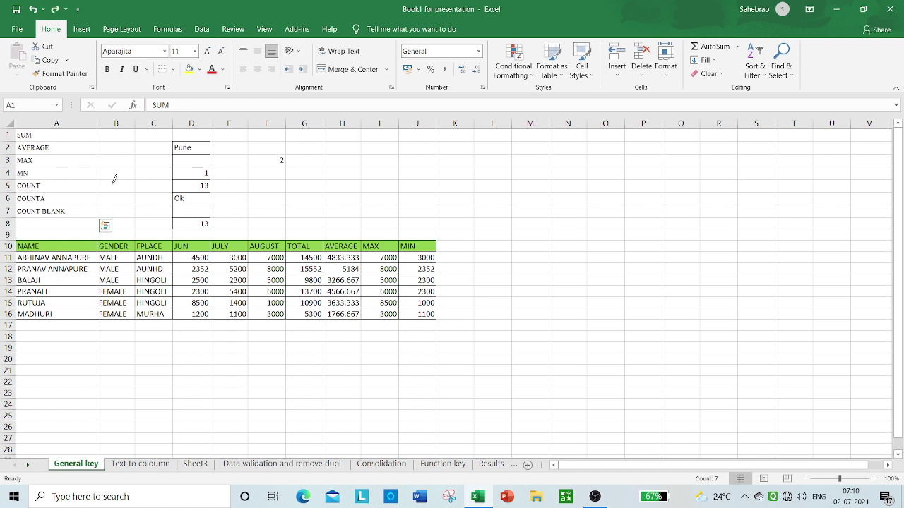
key("ctrl+shift+period")
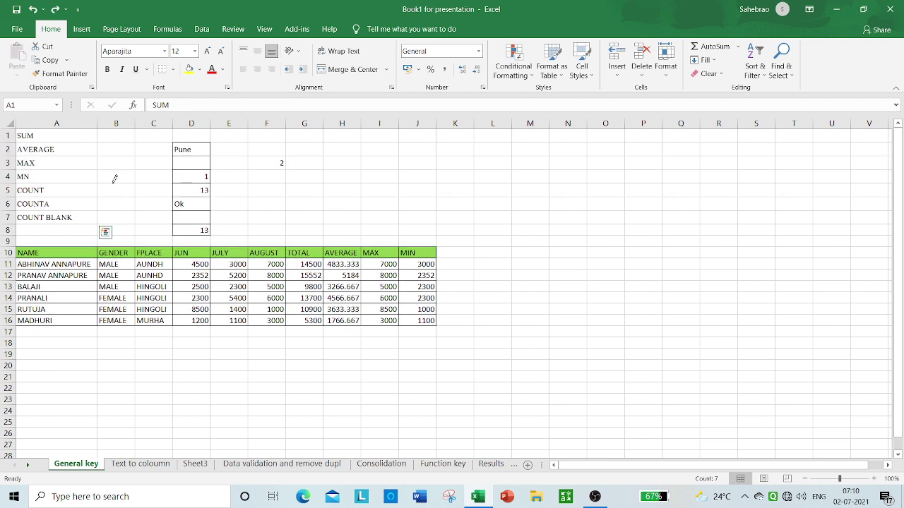
key("ctrl+shift+period")
key("ctrl+z")
key("ctrl+z")
key("ctrl+z")
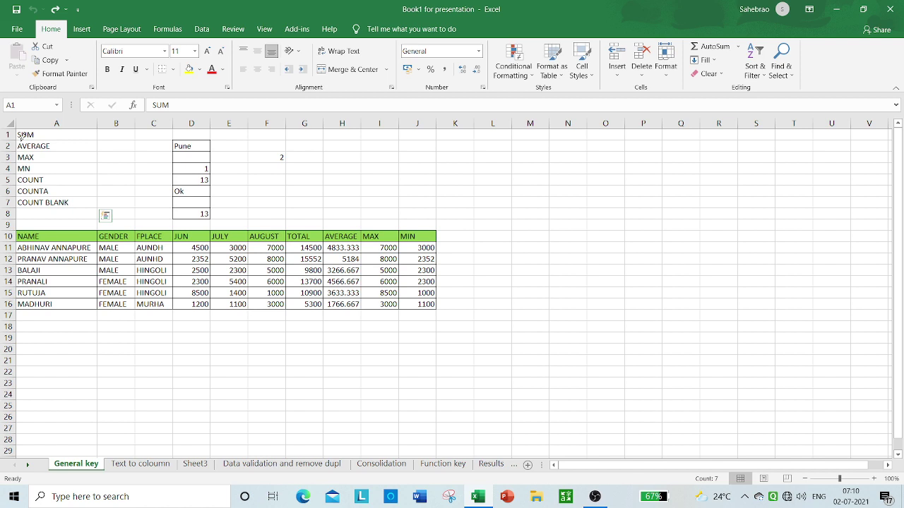
Draw red borders around A2:A8 and C2:E8, a line under A4, and along J11:J12
left_click_drag(21, 140, 84, 219)
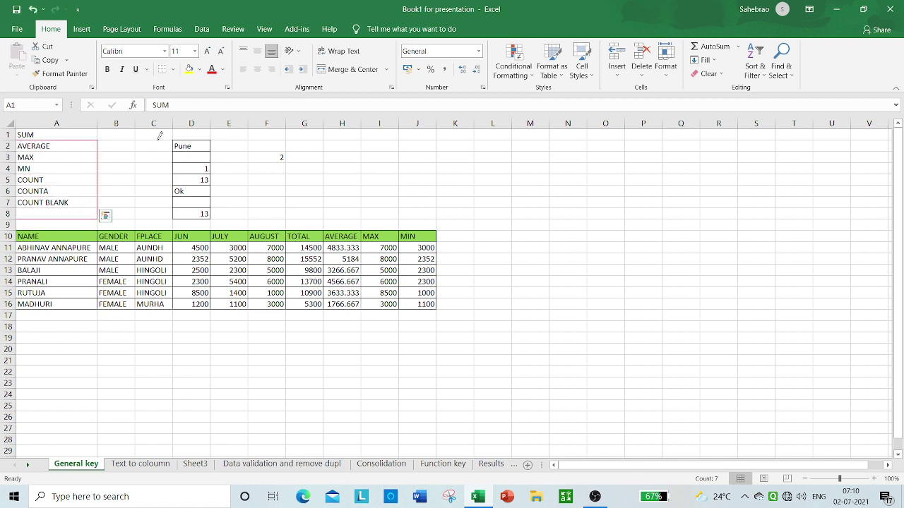
left_click_drag(182, 141, 222, 217)
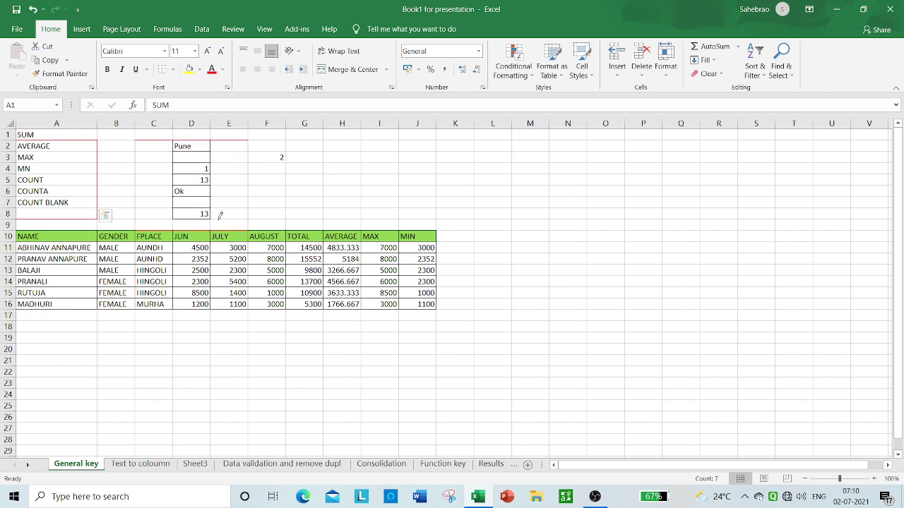
left_click(74, 173)
left_click_drag(13, 139, 79, 133)
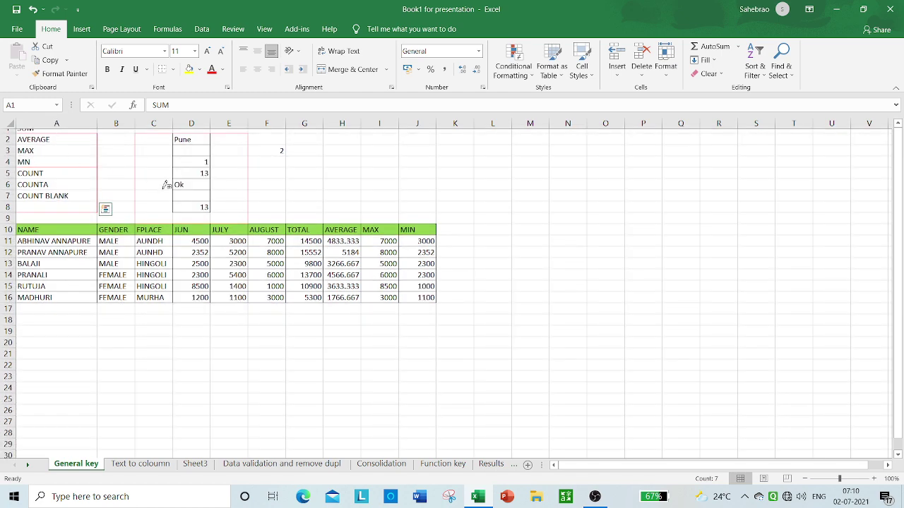
key("ctrl+z")
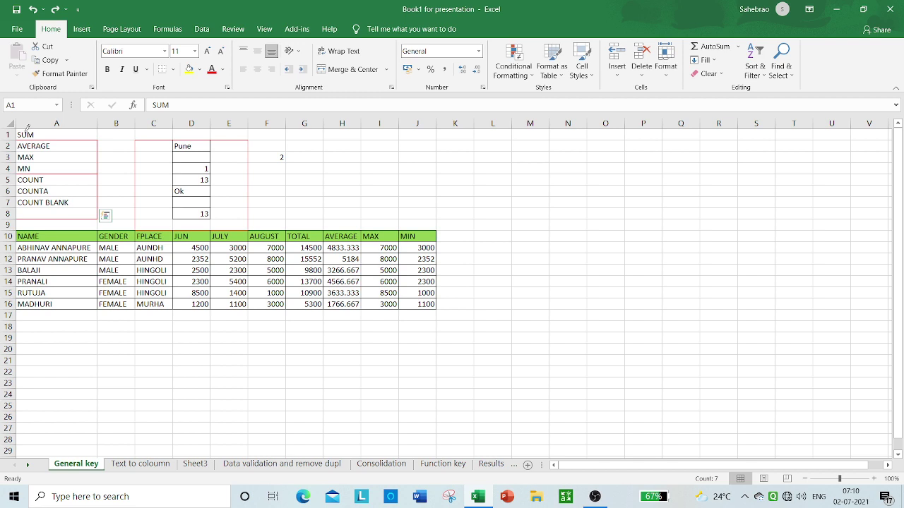
left_click(100, 202)
key("Escape")
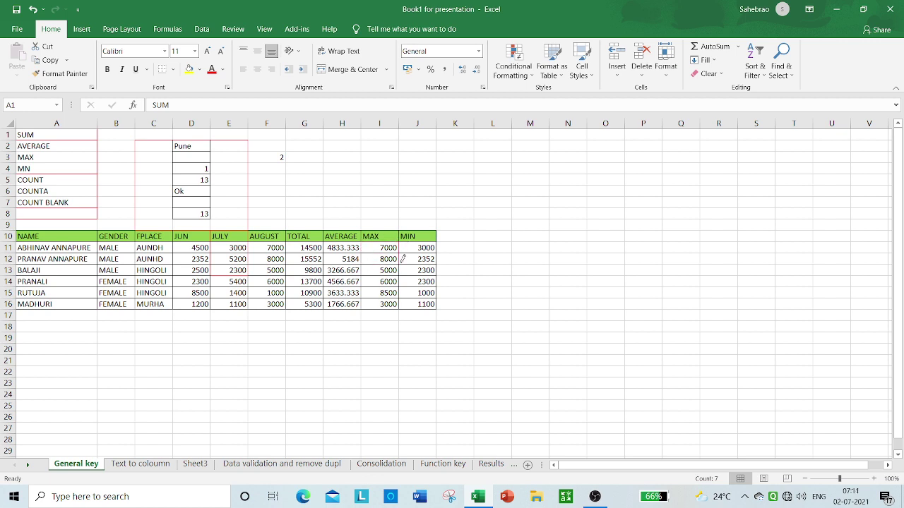
left_click_drag(414, 244, 433, 264)
key("Escape")
Switch the border line colour to light blue and redraw the D11:D14 borders with it
left_click(173, 69)
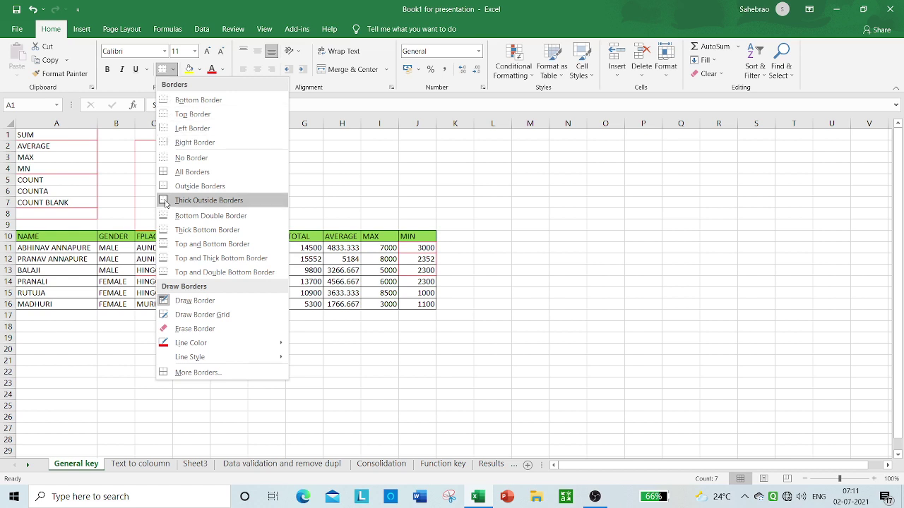
mouse_move(201, 344)
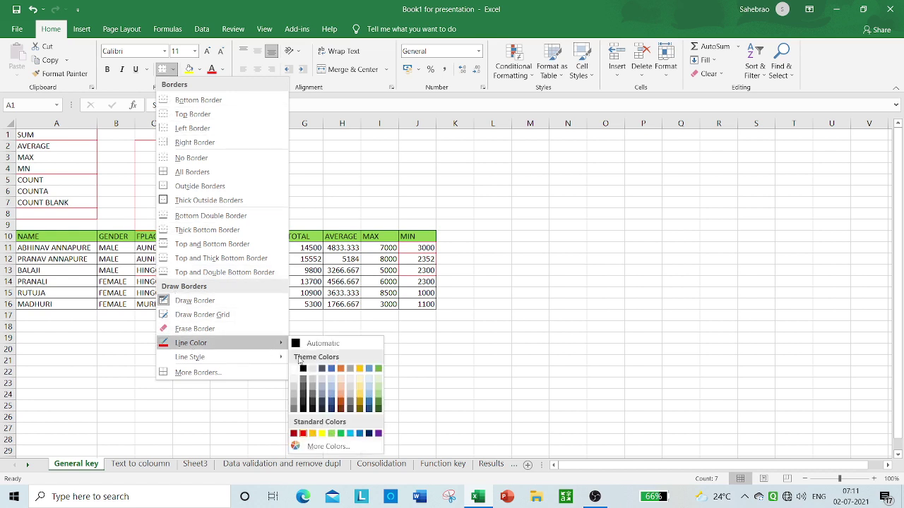
left_click(348, 435)
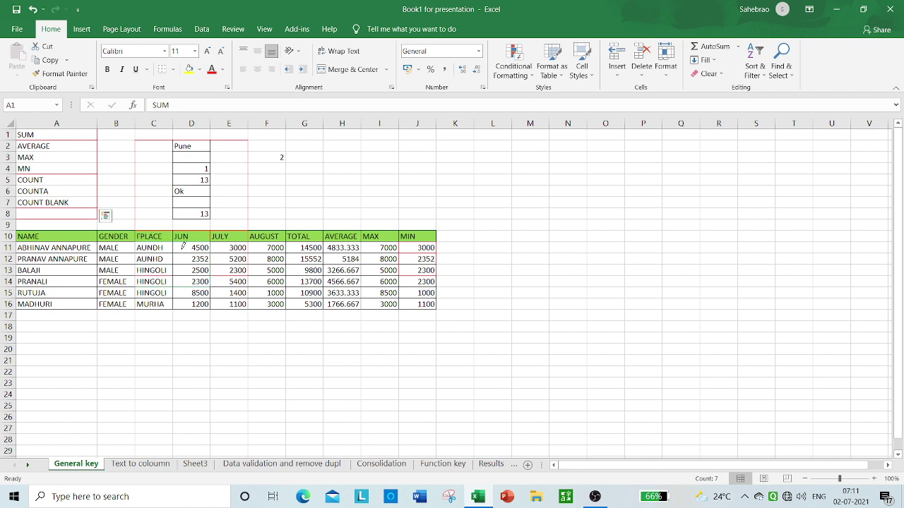
left_click_drag(183, 245, 194, 282)
Erase the red borders in column A and C2:F8, clear the table's borders, and adjust column A's width
left_click(171, 70)
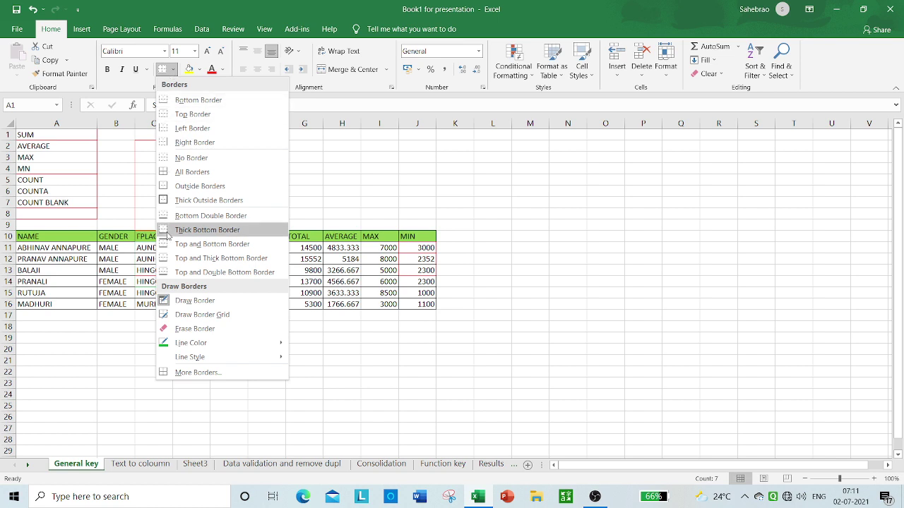
left_click(180, 334)
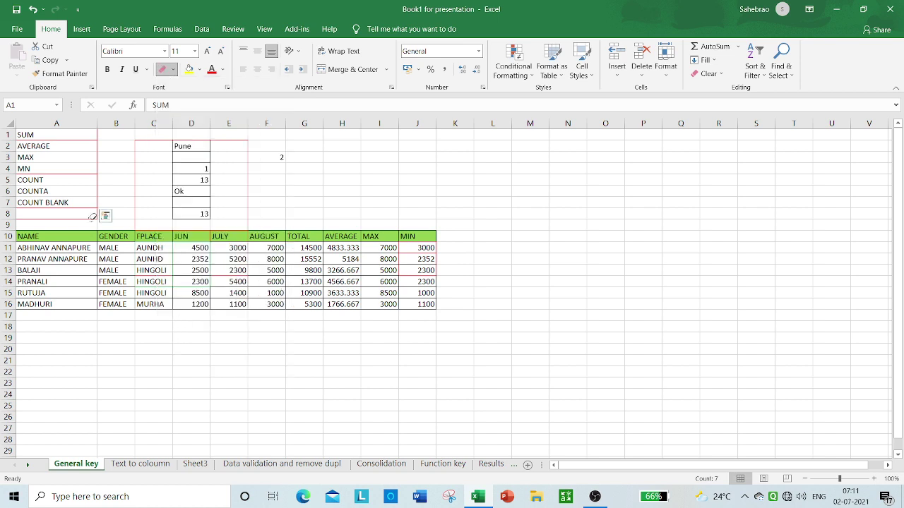
left_click_drag(23, 171, 73, 212)
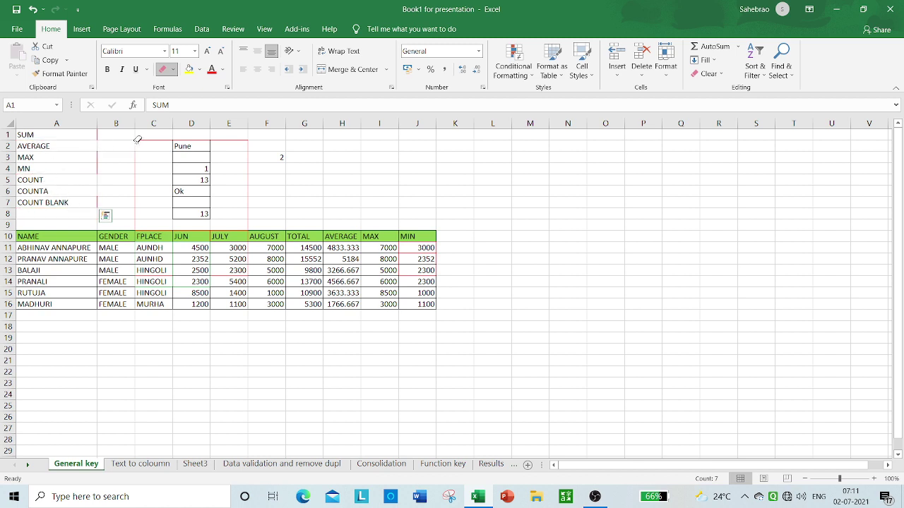
left_click_drag(134, 142, 133, 212)
left_click_drag(135, 143, 408, 315)
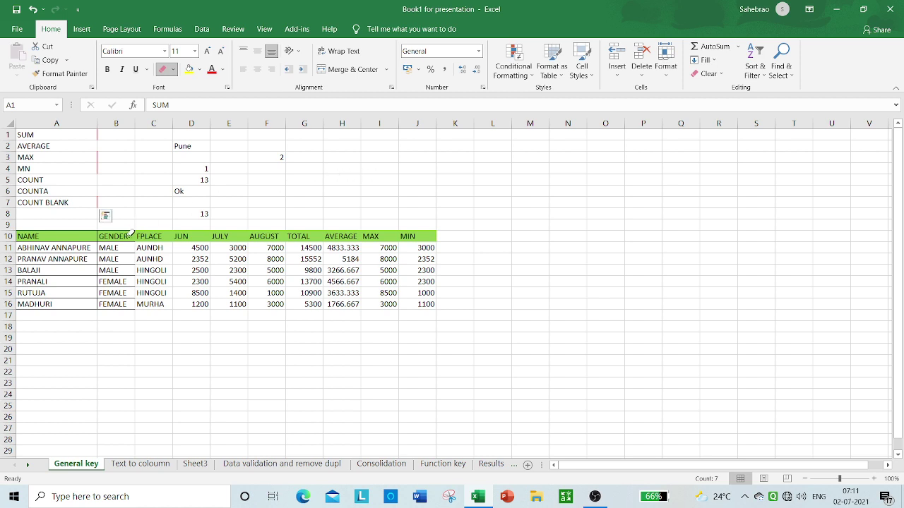
left_click_drag(18, 238, 169, 315)
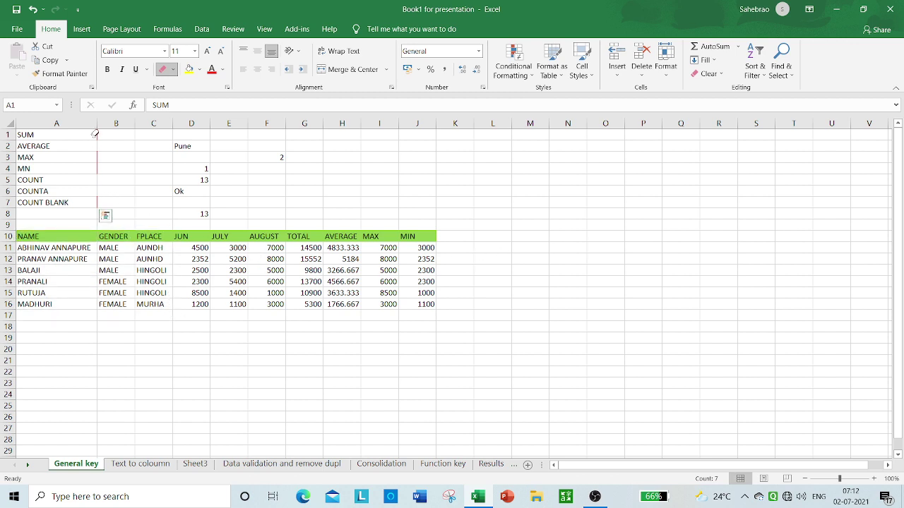
mouse_move(98, 124)
left_mouse_down()
mouse_move(103, 186)
mouse_move(96, 205)
left_mouse_up()
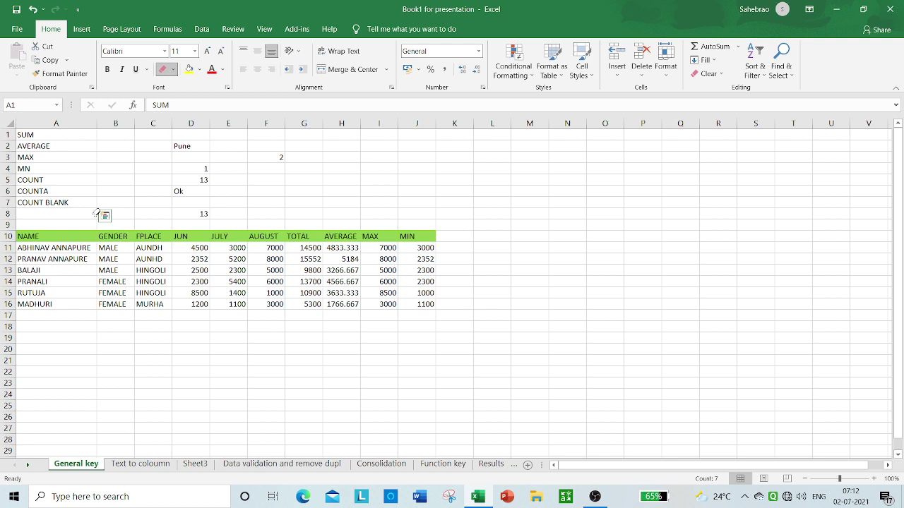
Apply green All Borders to the SUM through COUNT BLANK labels in A1:A7
left_click(200, 70)
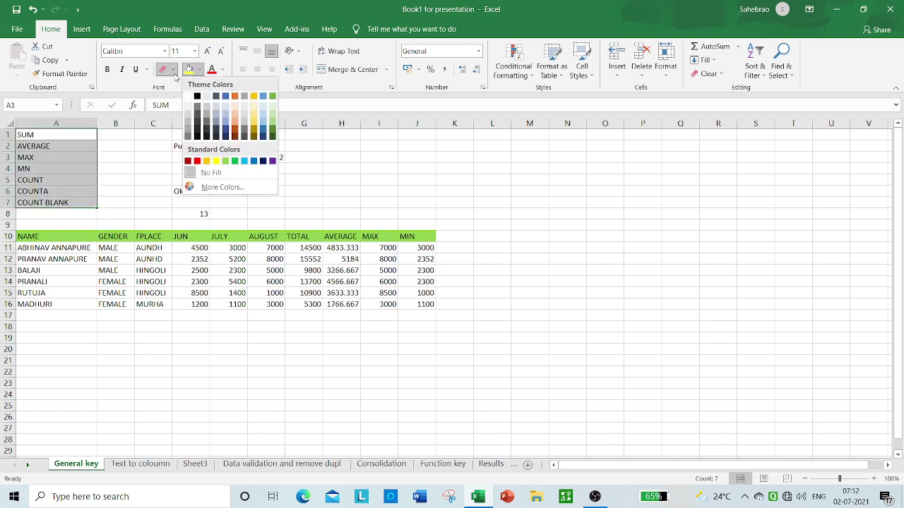
left_click(380, 152)
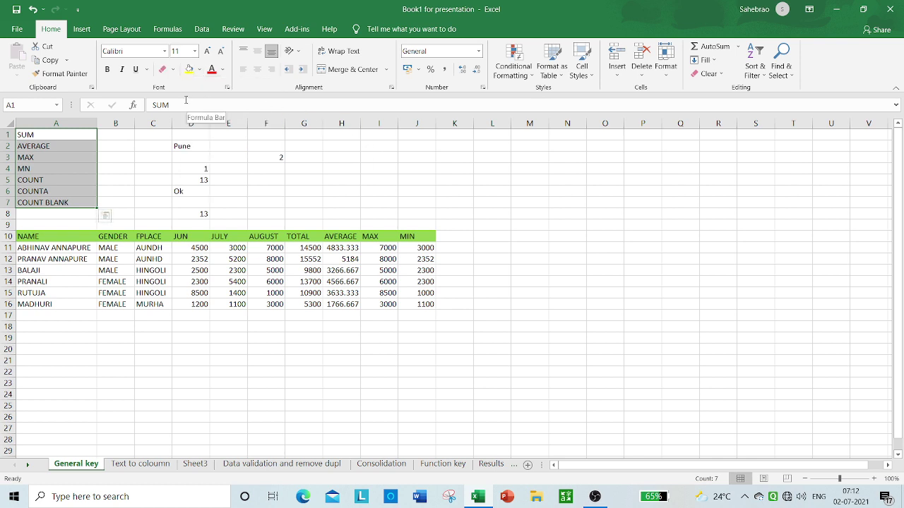
left_click(200, 70)
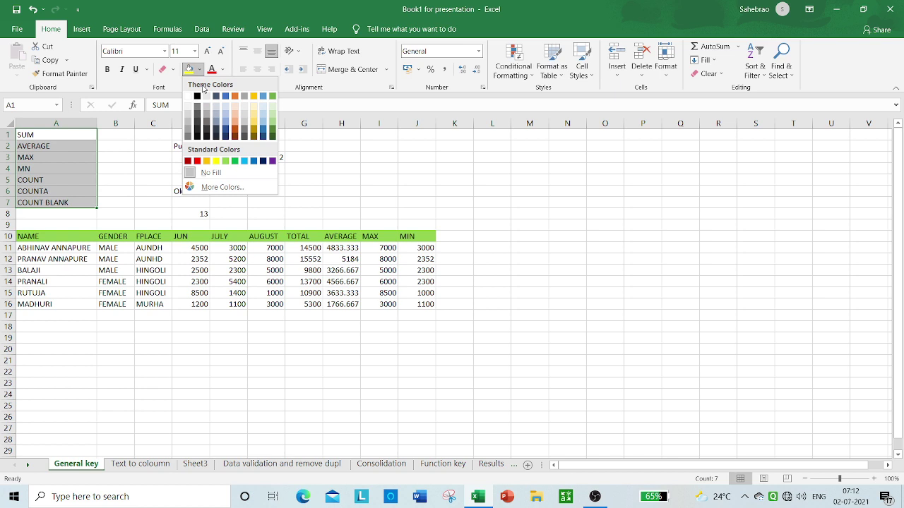
left_click(401, 156)
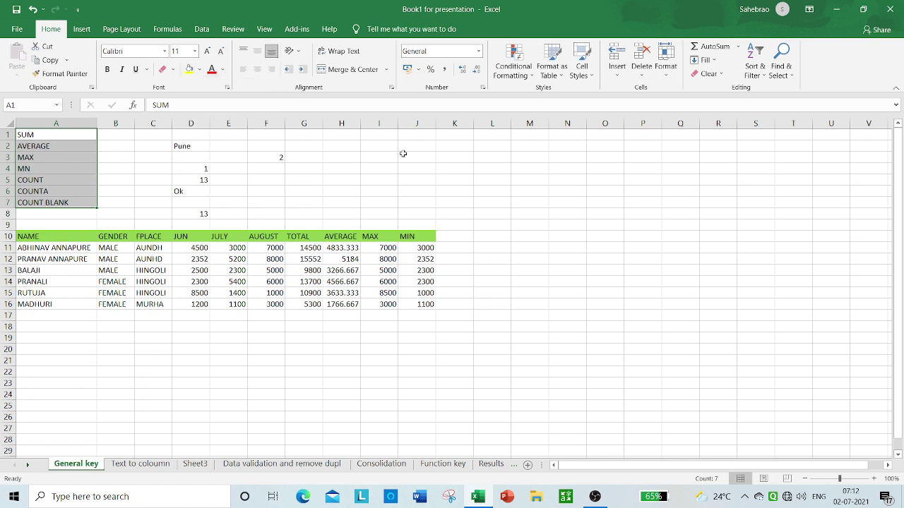
left_click(173, 70)
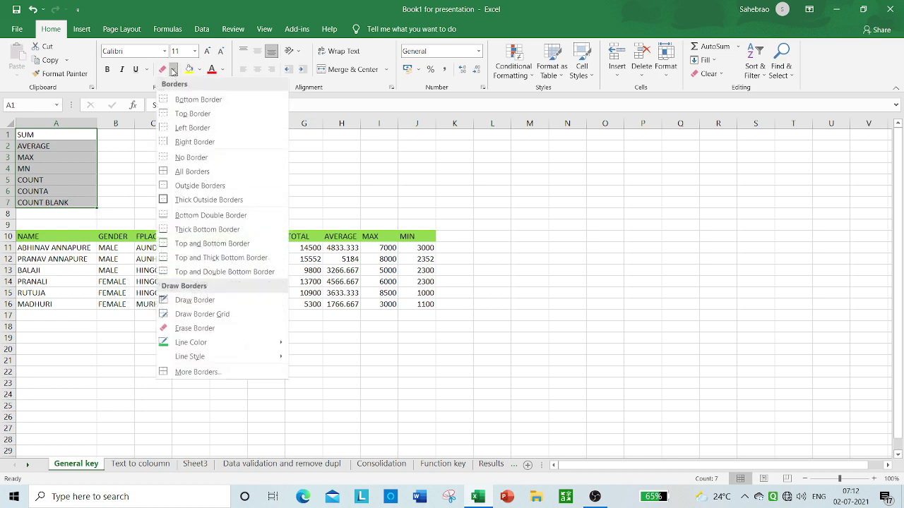
left_click(179, 174)
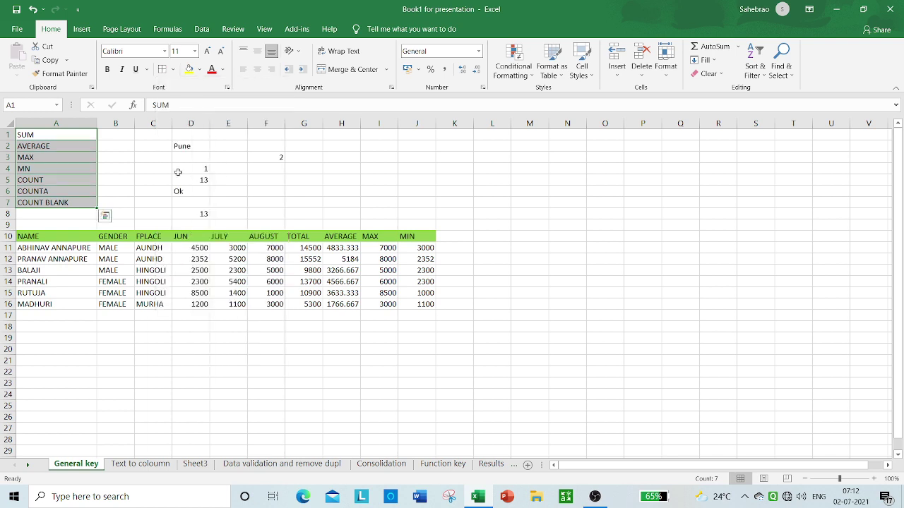
Remove every border from the A1:A7 label cells with the Erase Border tool
right_click(91, 161)
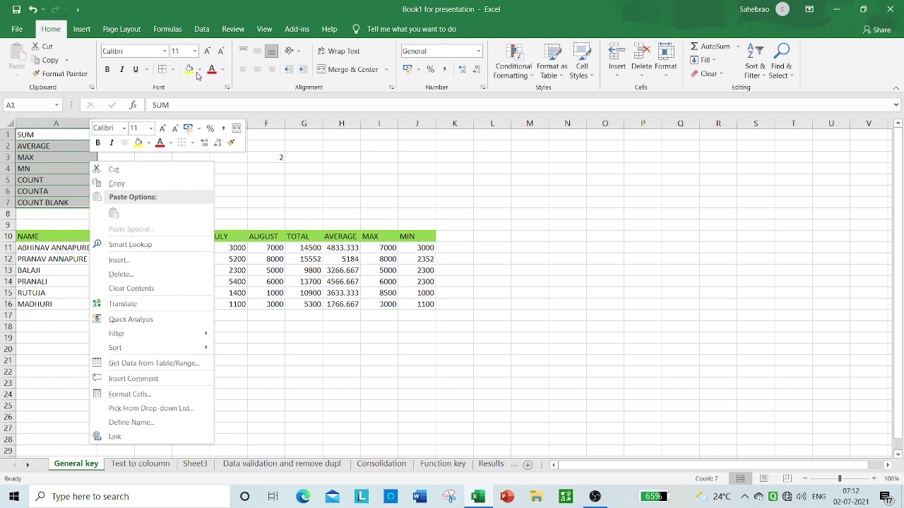
left_click(199, 70)
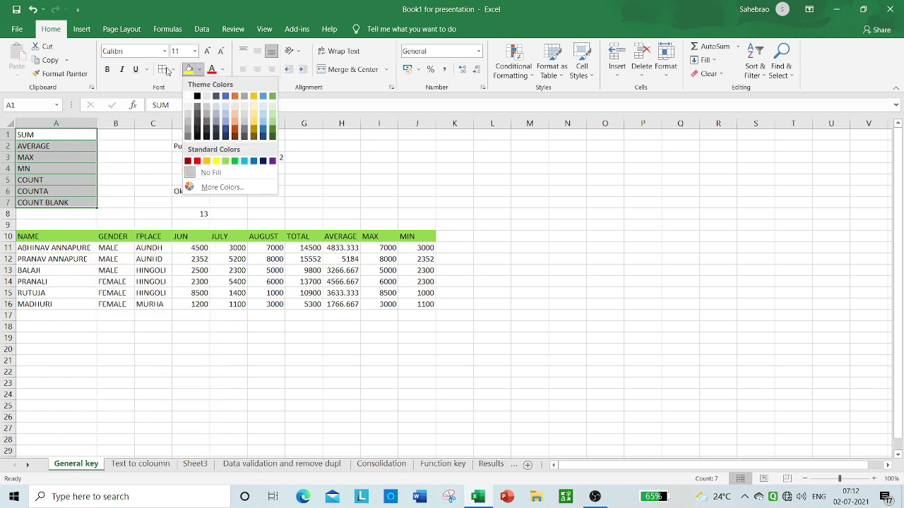
left_click(149, 87)
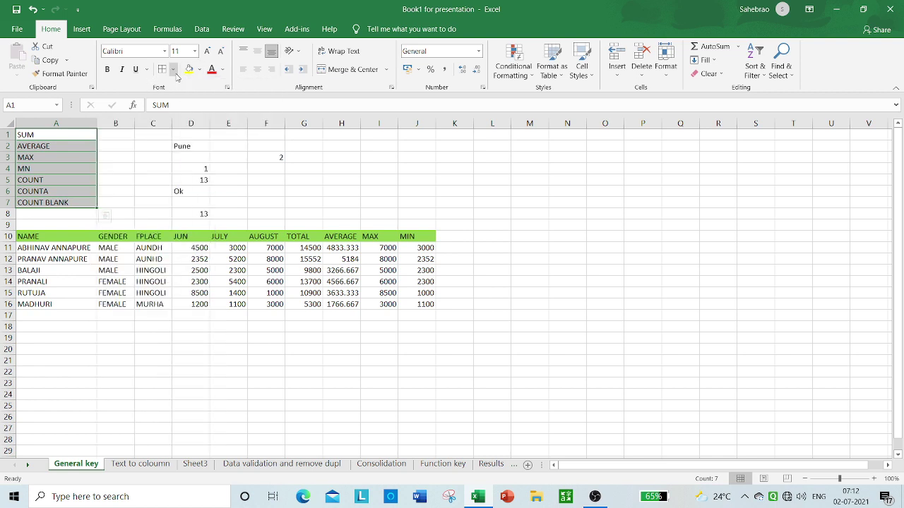
left_click(174, 70)
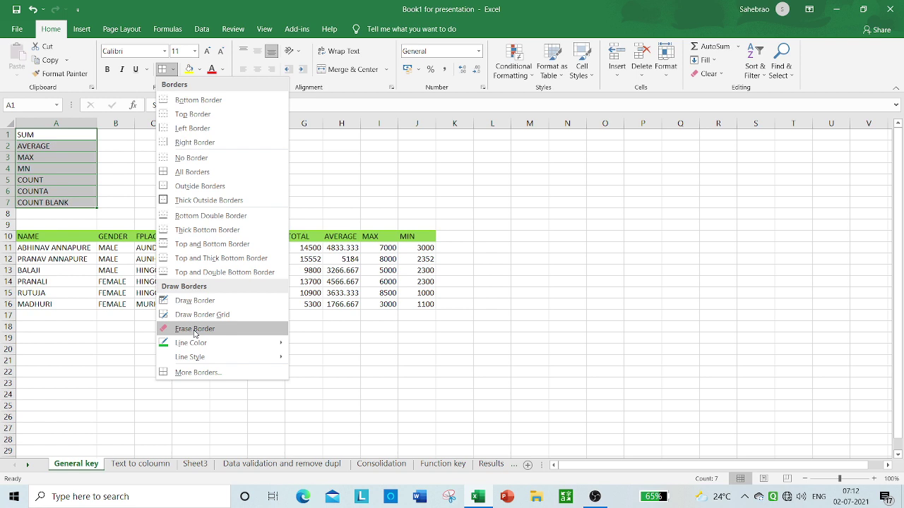
mouse_move(204, 343)
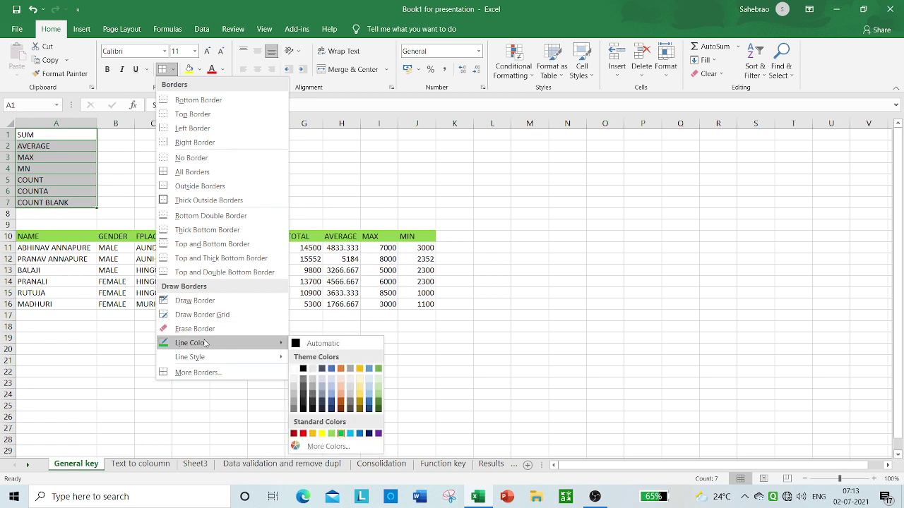
left_click(205, 330)
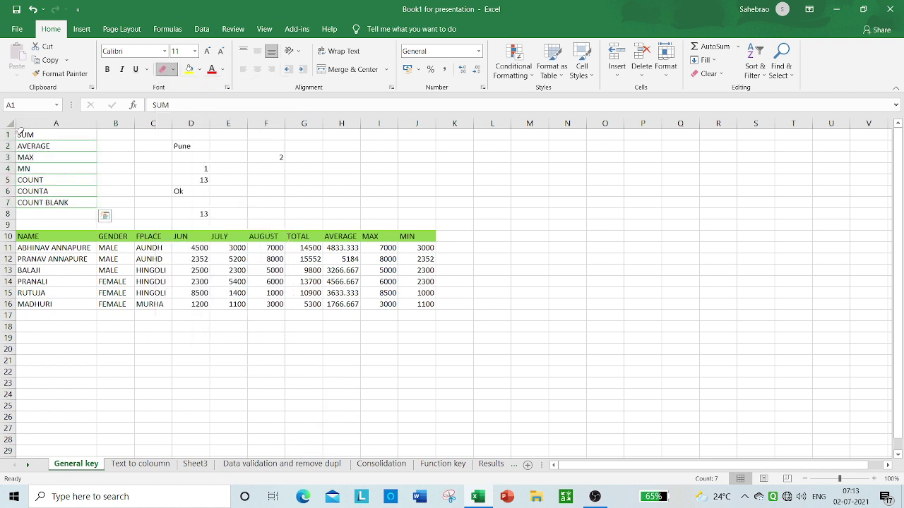
left_click_drag(17, 134, 129, 209)
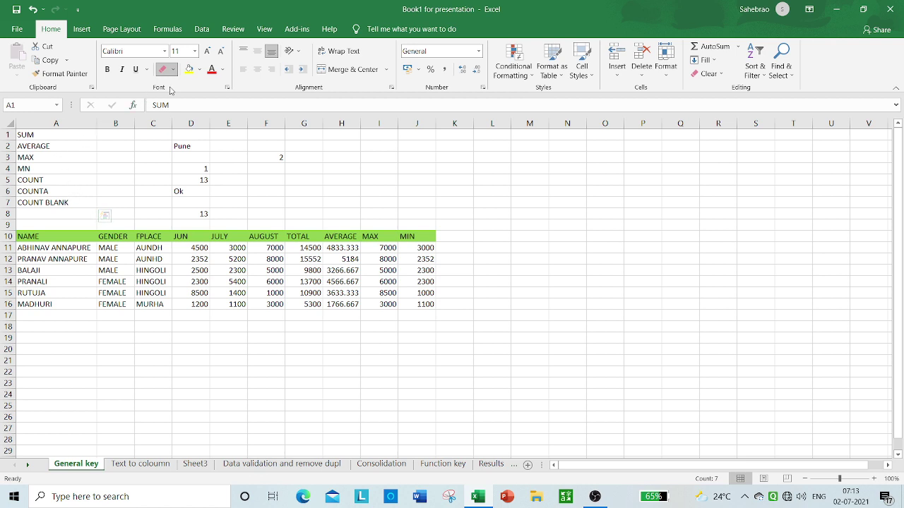
Apply All Borders to the label cells A1:A7, leaving the fill colour unchanged
left_click(200, 69)
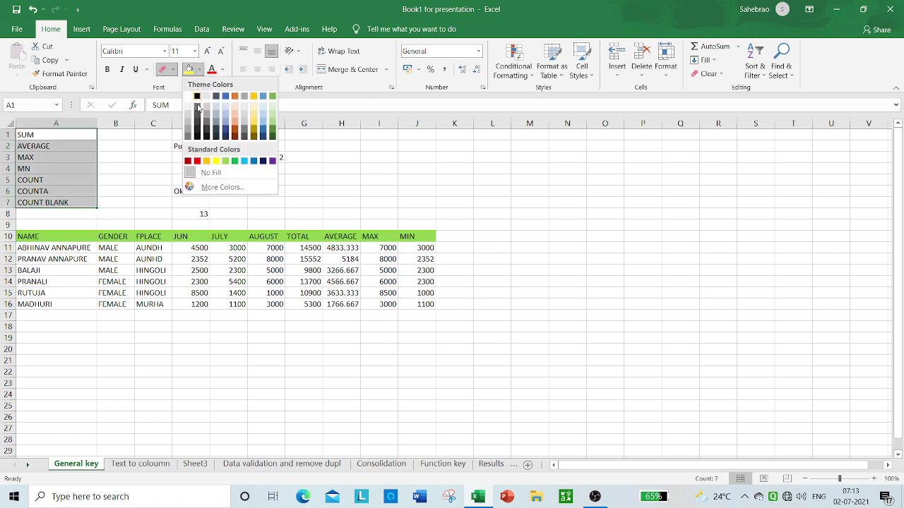
left_click(146, 199)
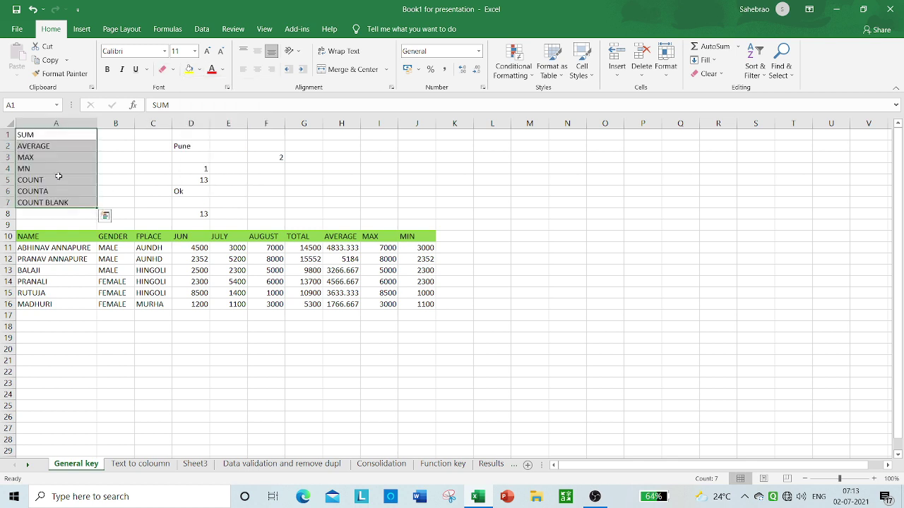
left_click(200, 70)
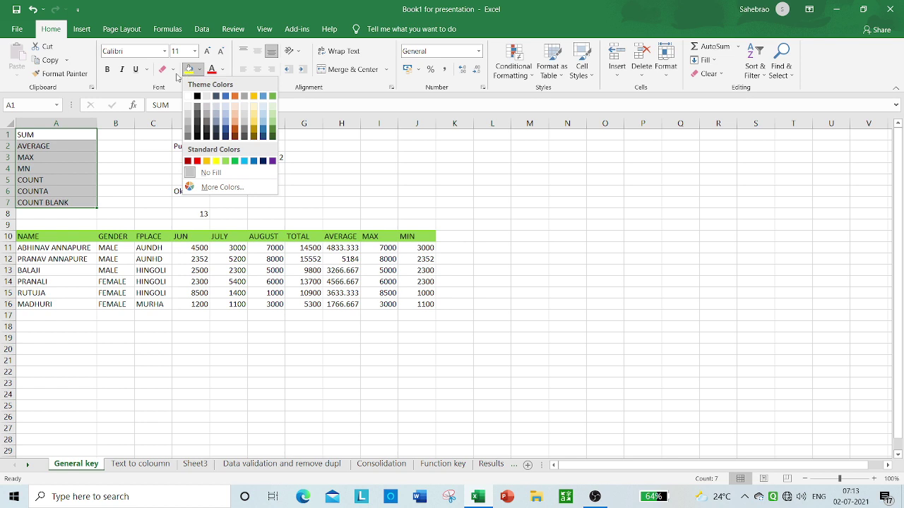
left_click(175, 73)
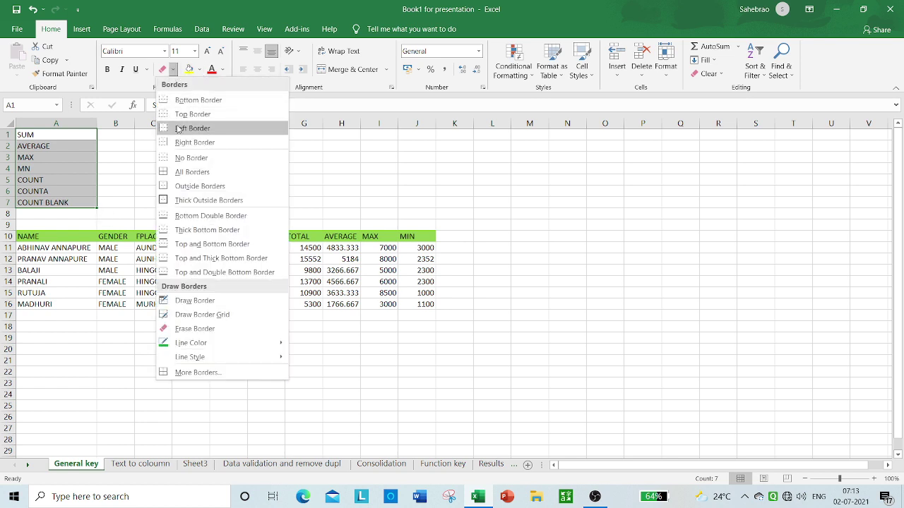
left_click(185, 170)
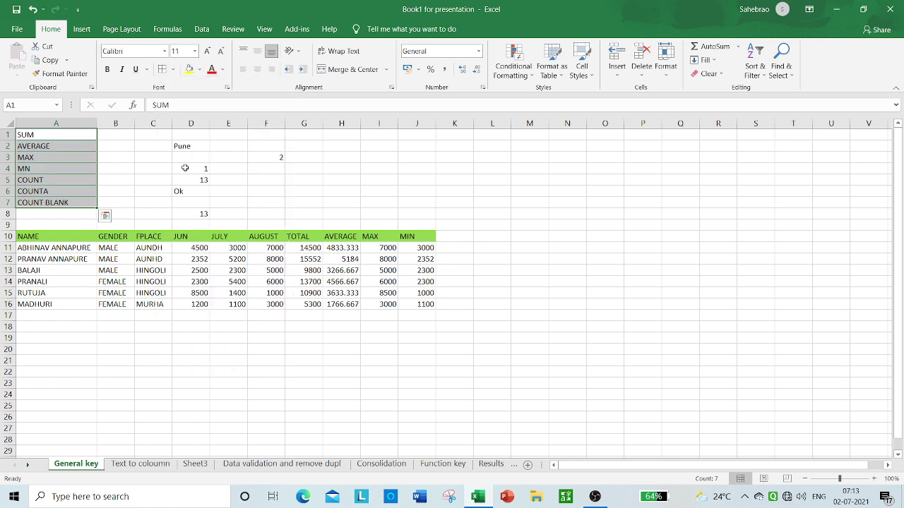
left_click(171, 73)
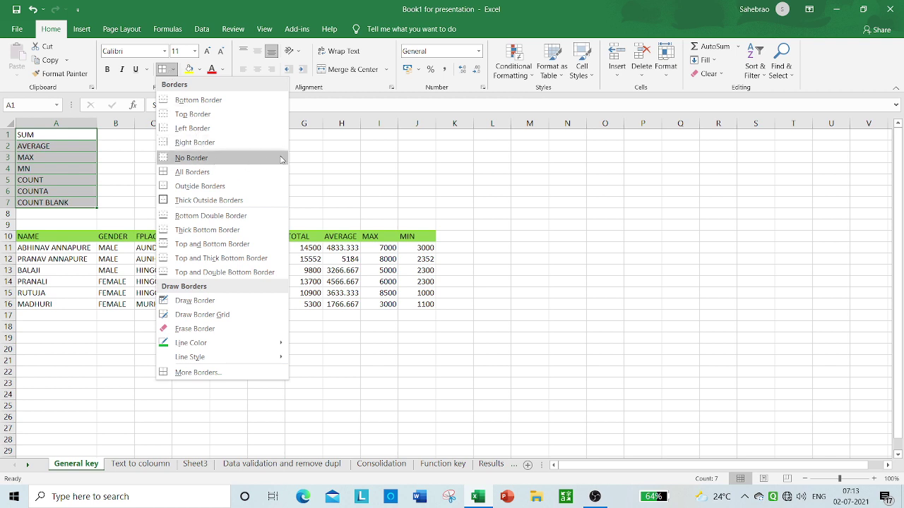
left_click(240, 172)
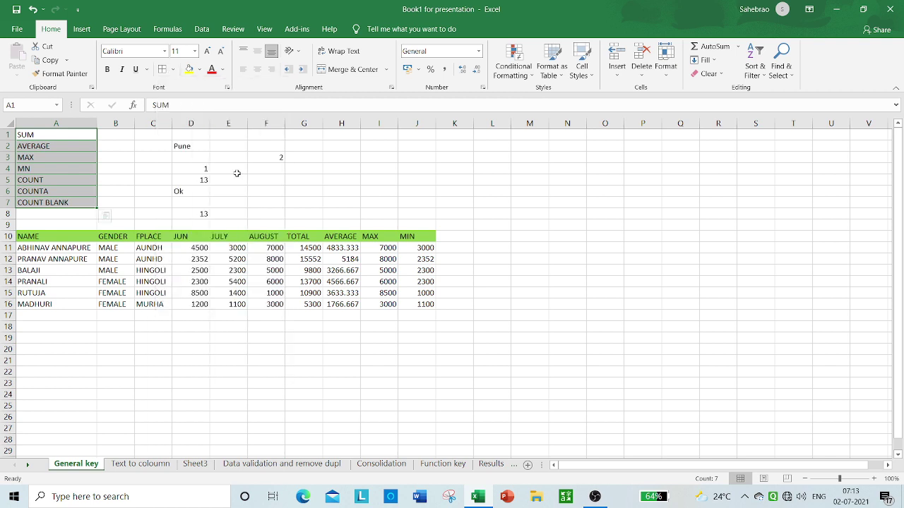
Make the JUN header in D10 light blue, then select C3 and switch to OBS Studio
left_click(199, 240)
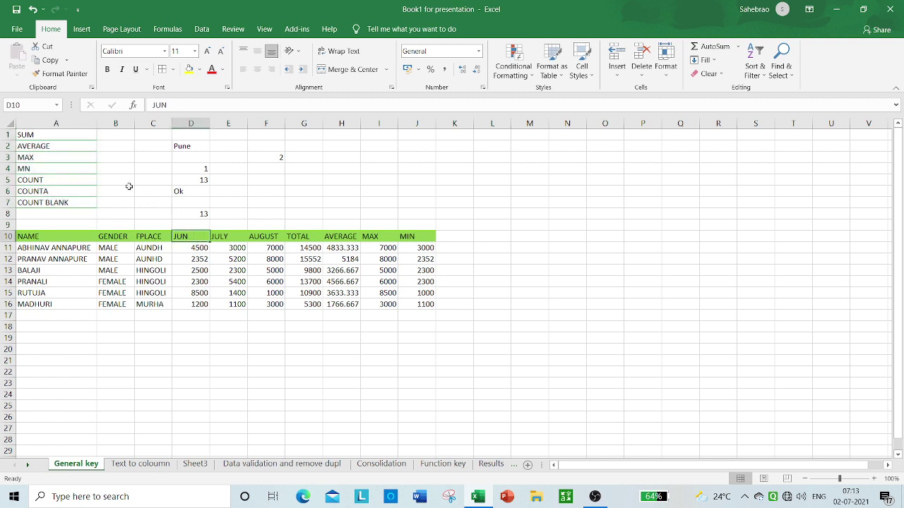
left_click(223, 69)
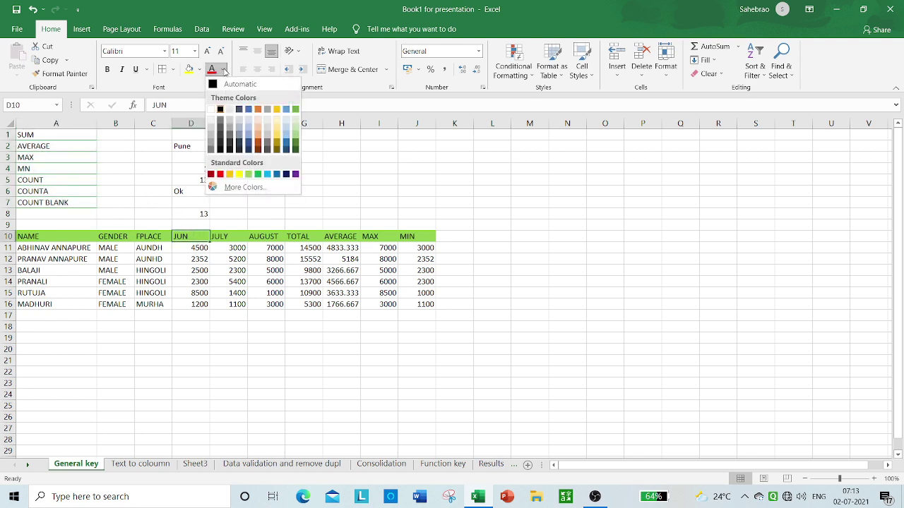
left_click(267, 175)
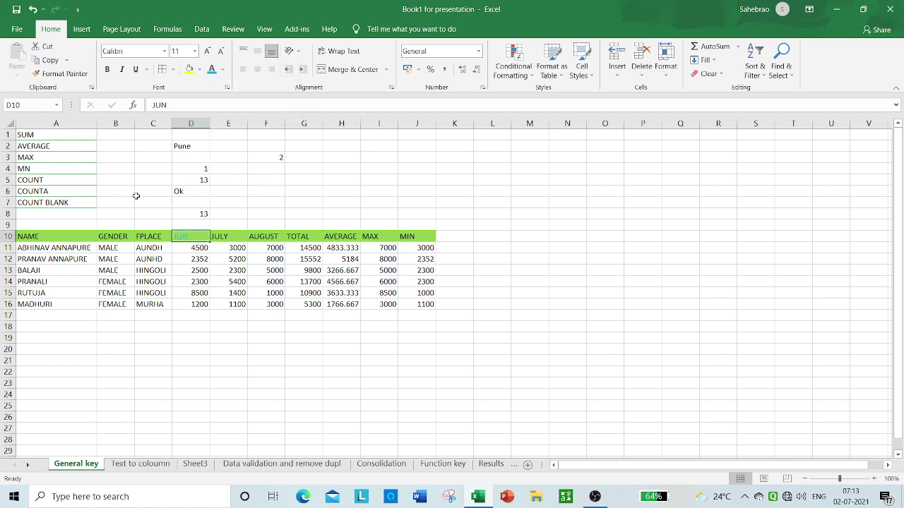
left_click(135, 161)
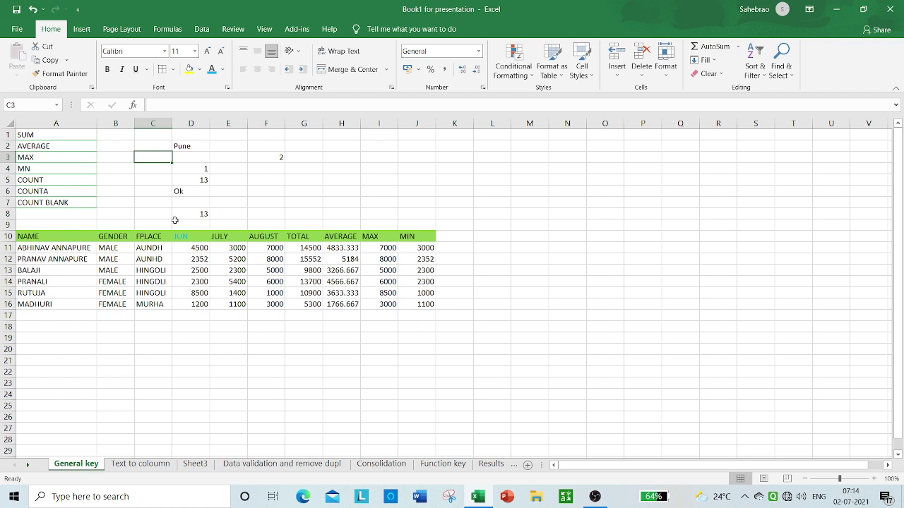
left_click(599, 500)
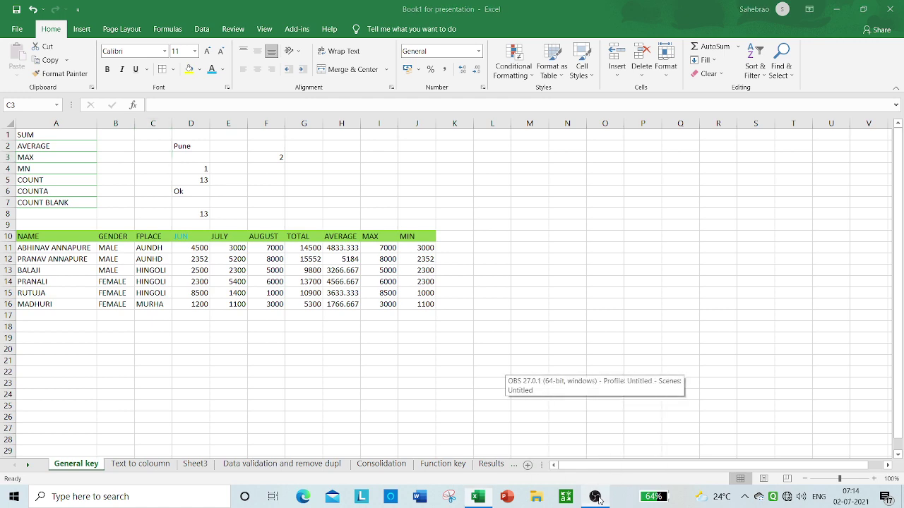